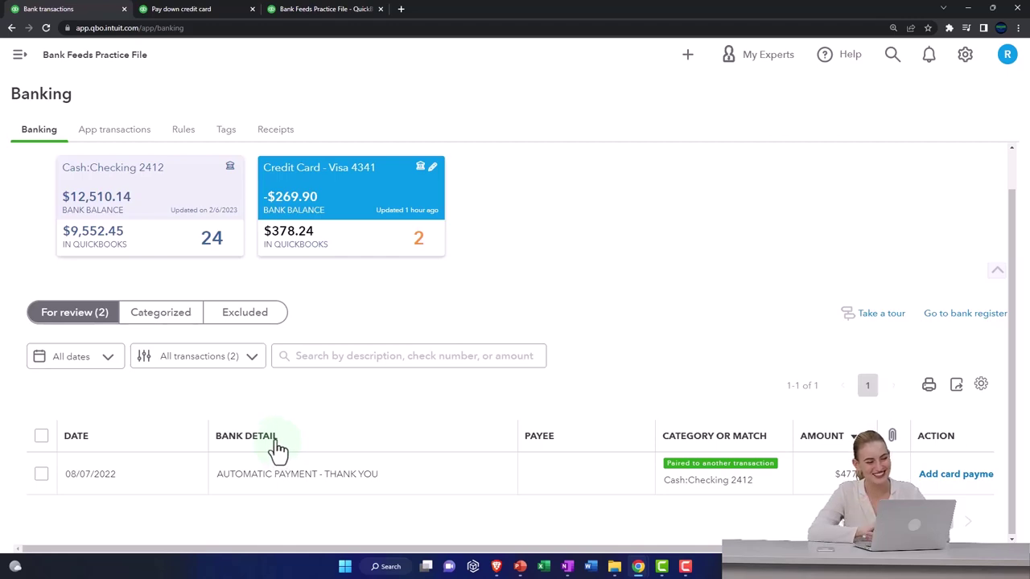
Examine the checking account balance in the assets section of the Balance Sheet as of December 31, 2022
click(218, 11)
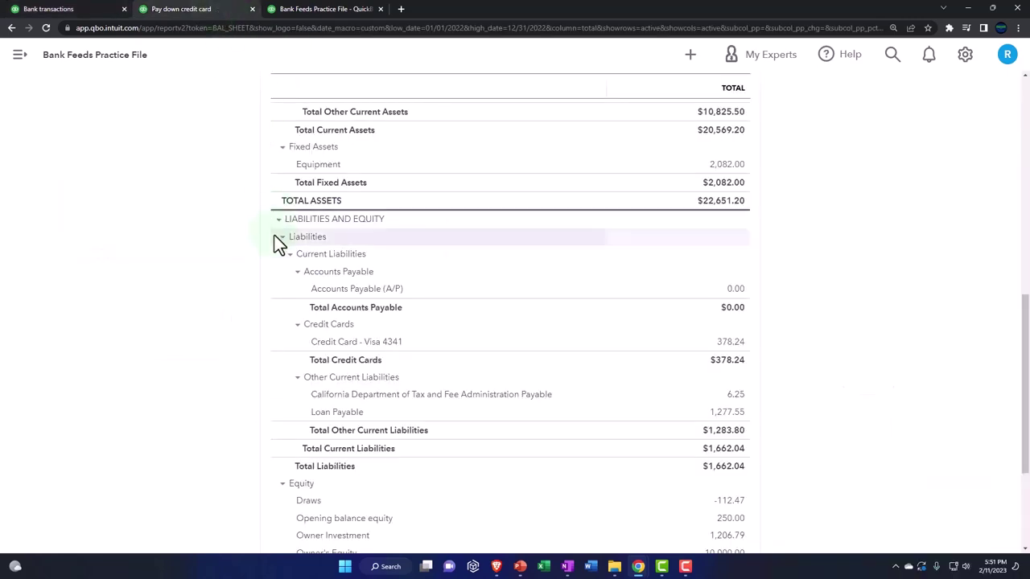
scroll(281, 258, up, 5)
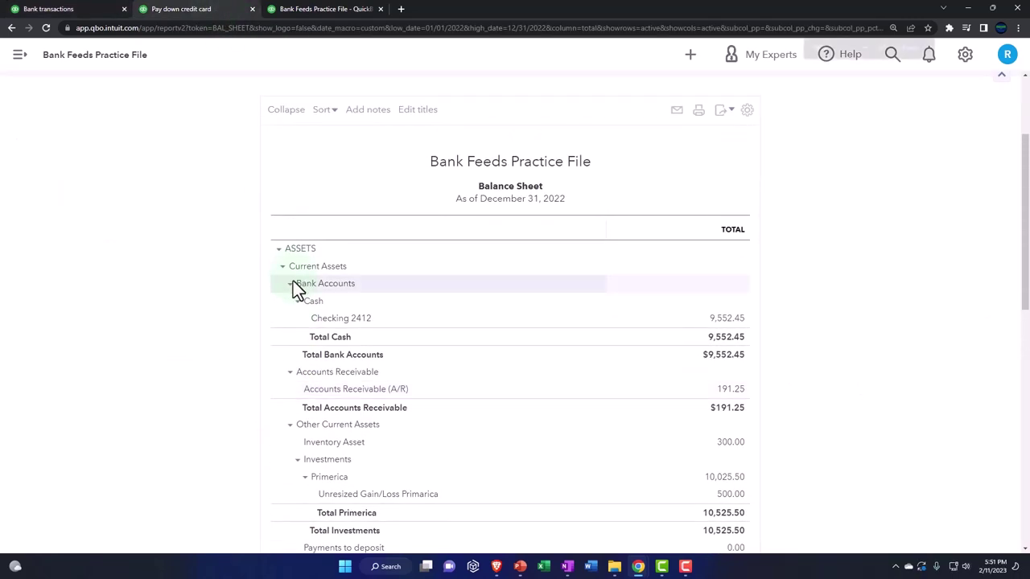
key(ctrl+plus)
key(ctrl+plus)
key(ctrl+plus)
key(ctrl+plus)
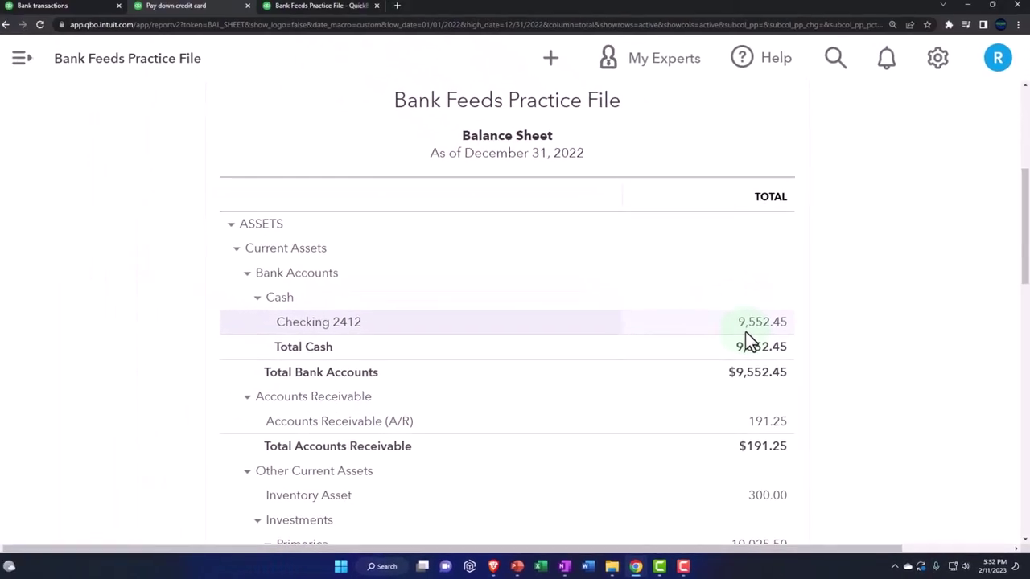
Open the 08/07/2022 automatic payment in the Visa credit card bank feed to review its recording options
click(81, 6)
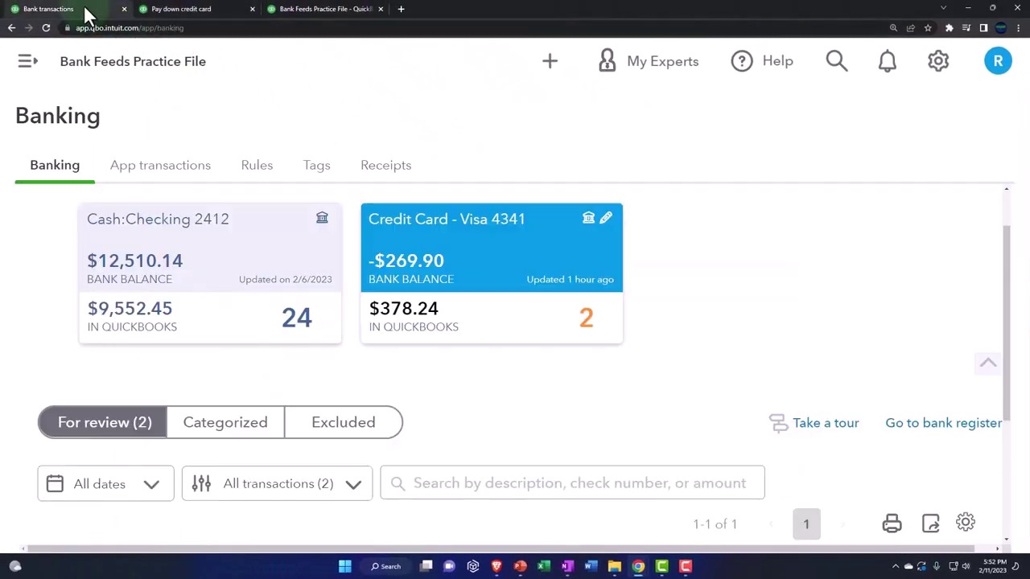
scroll(333, 338, down, 3)
scroll(338, 341, up, 3)
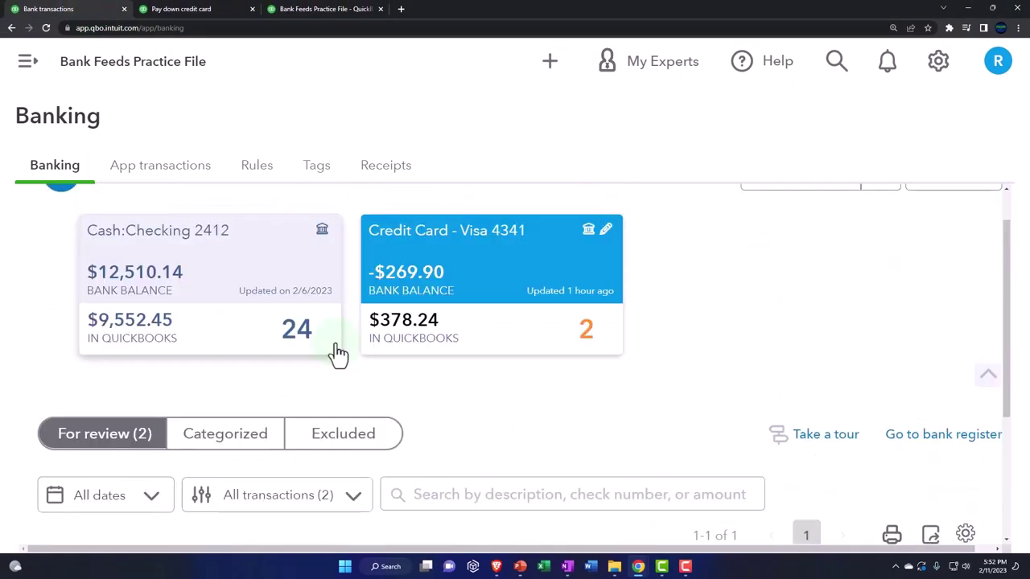
key(ctrl+minus)
key(ctrl+minus)
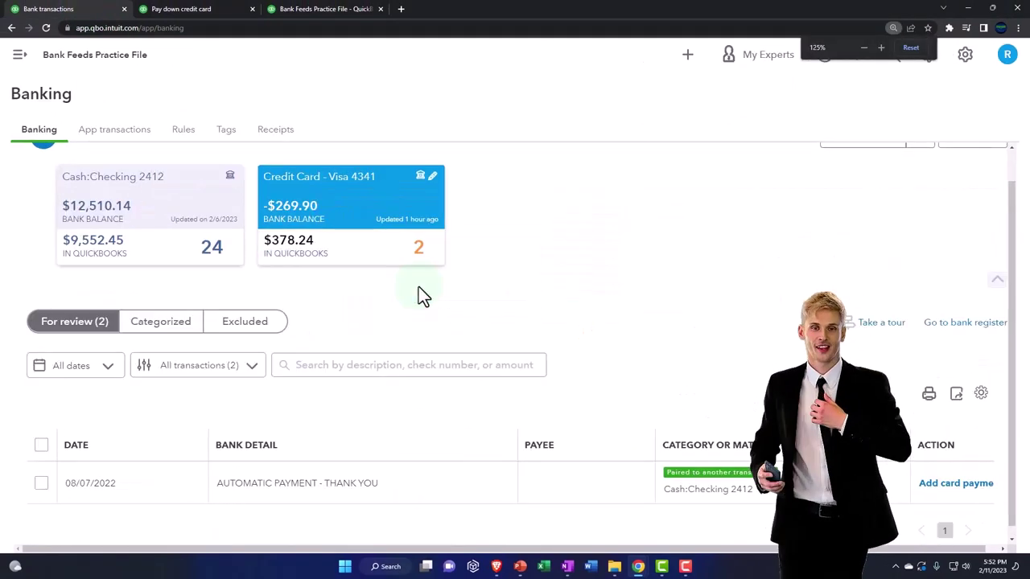
click(456, 473)
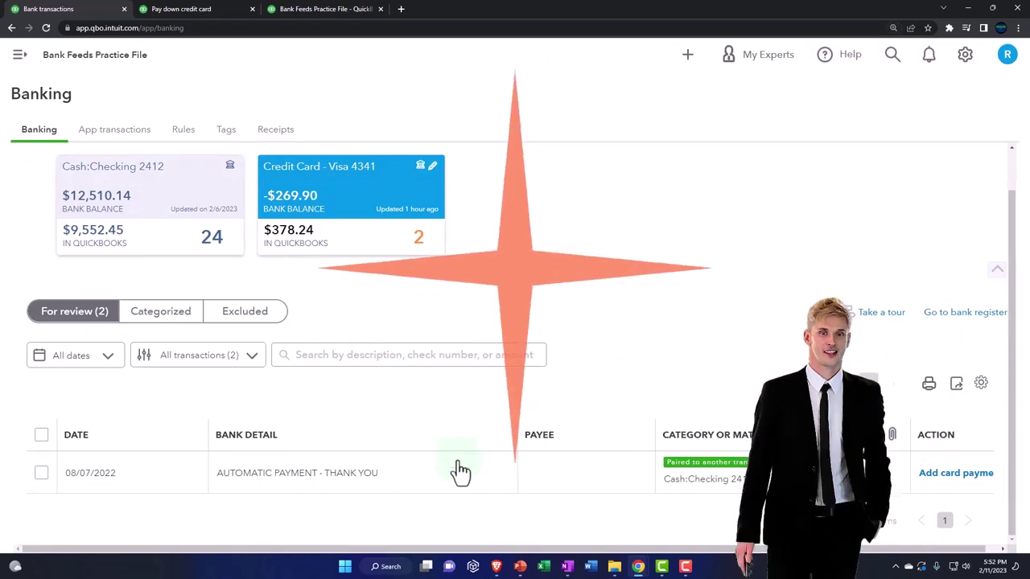
scroll(461, 483, down, 2)
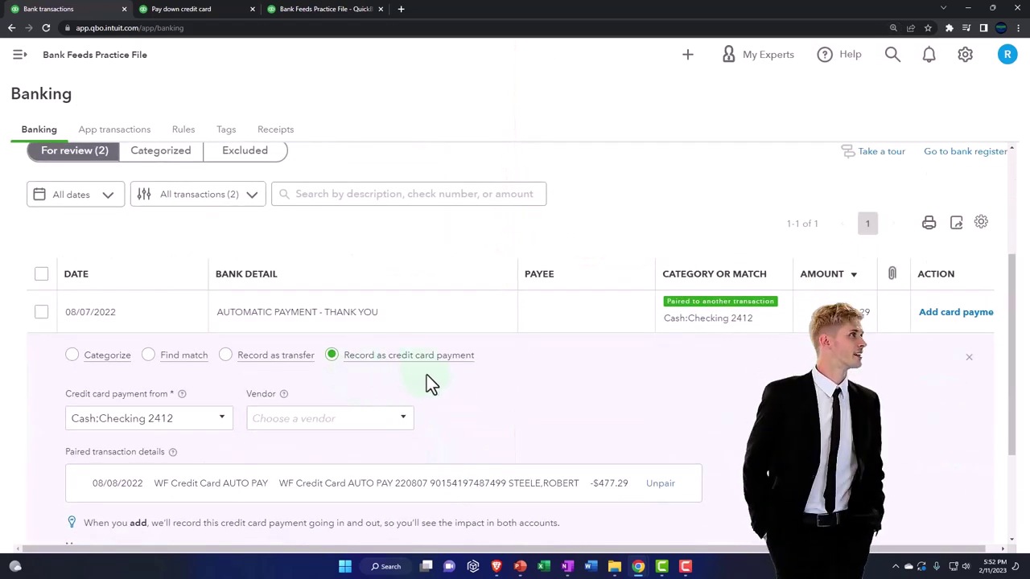
scroll(429, 378, down, 1)
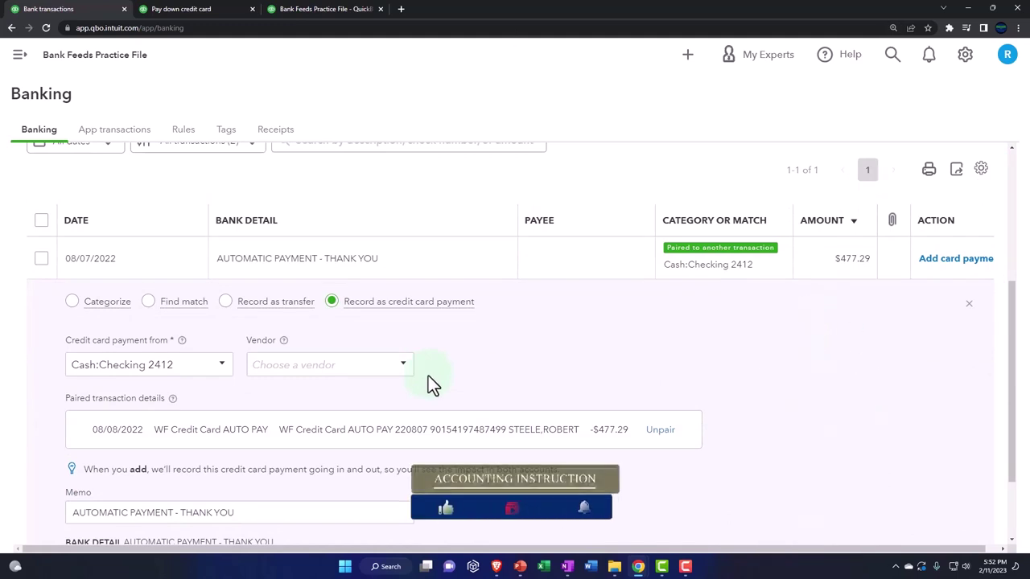
Record the 08/07/2022 automatic payment as a transfer from the Cash checking account and add it
click(226, 304)
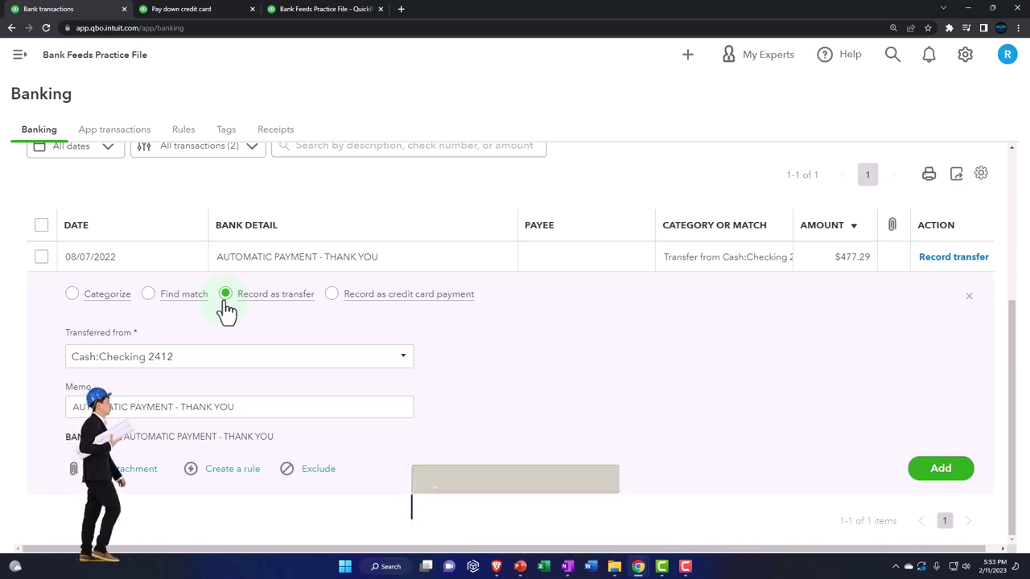
click(73, 297)
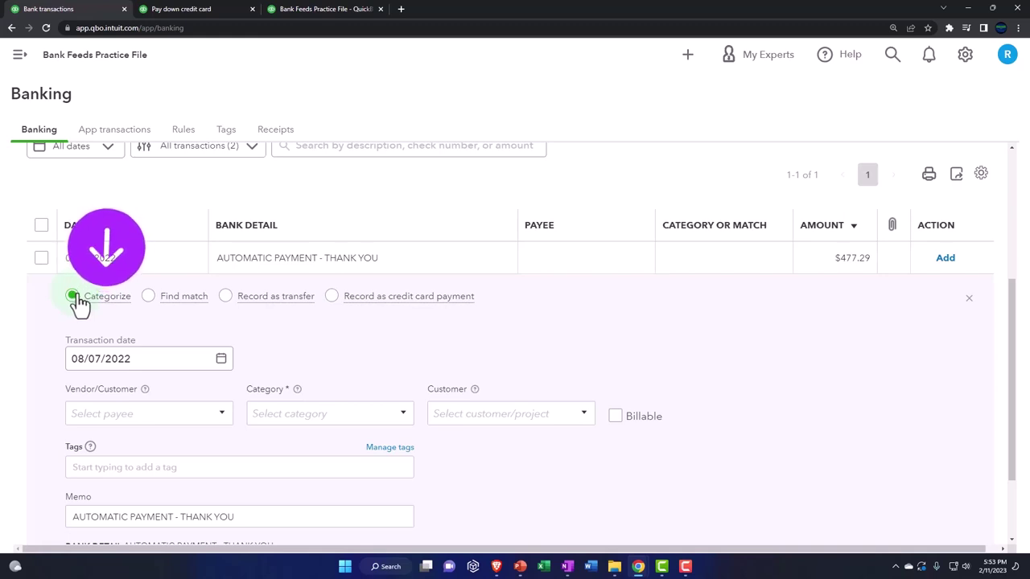
click(229, 300)
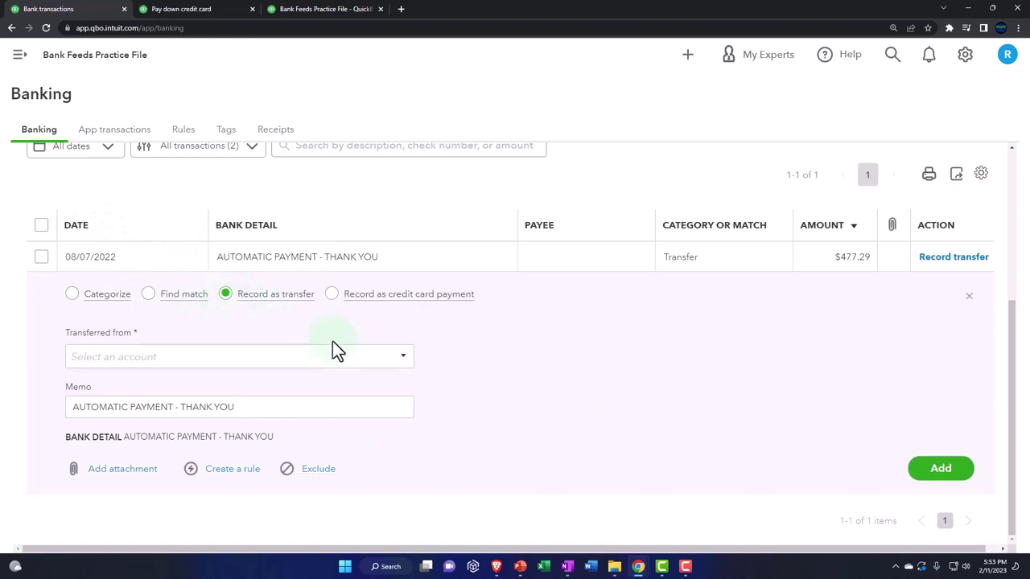
click(938, 471)
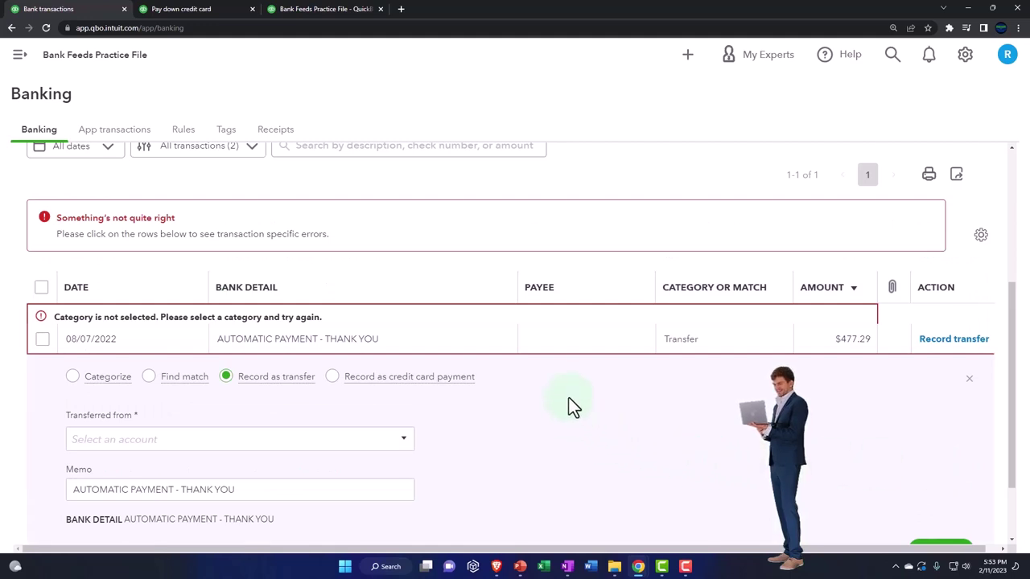
scroll(571, 406, down, 1)
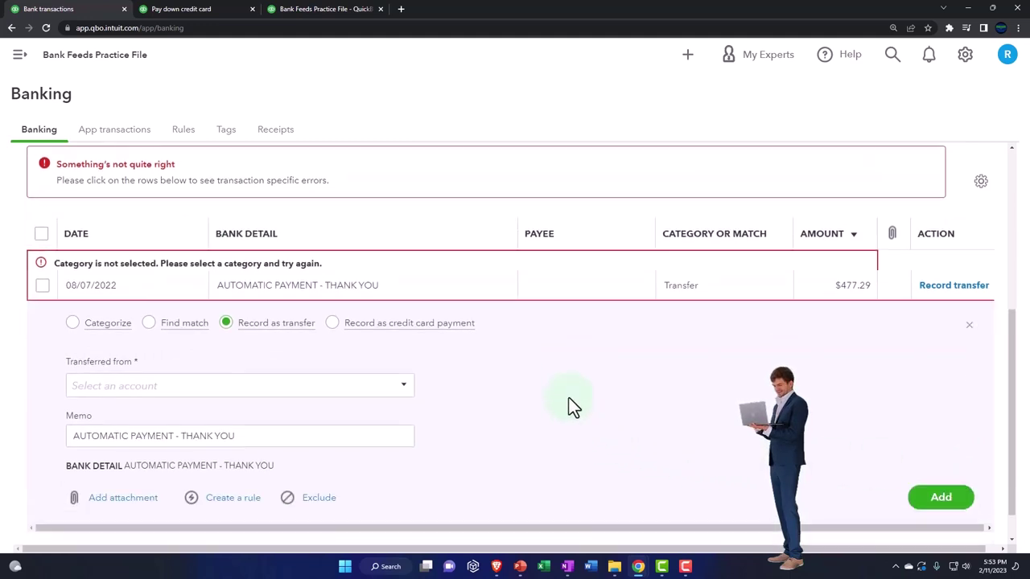
click(405, 393)
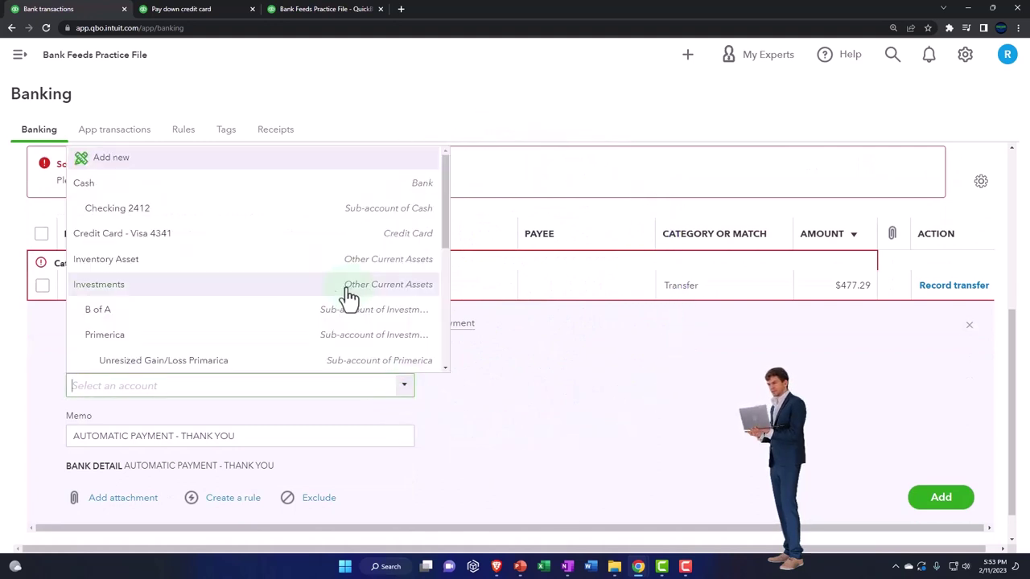
click(197, 210)
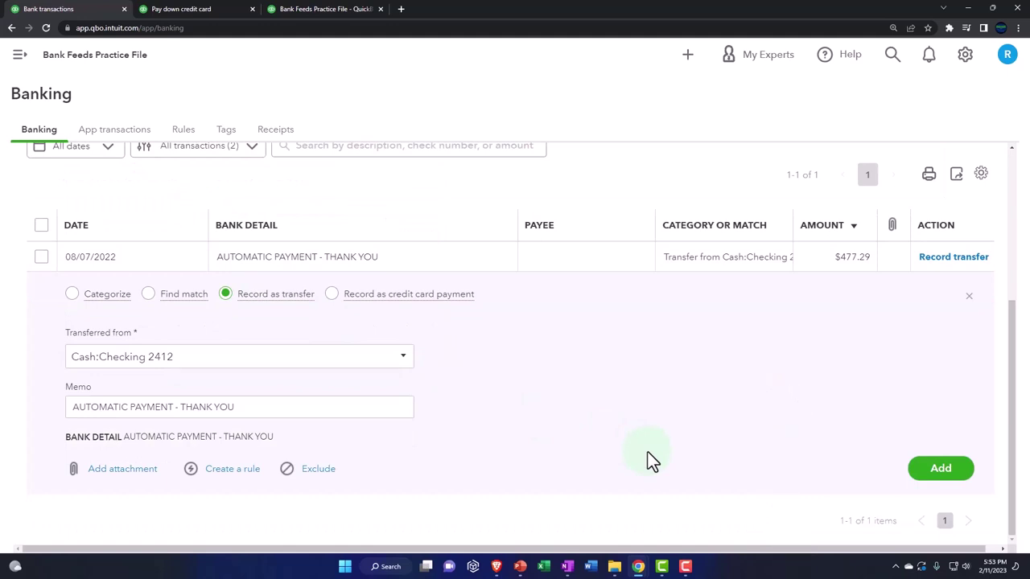
click(950, 471)
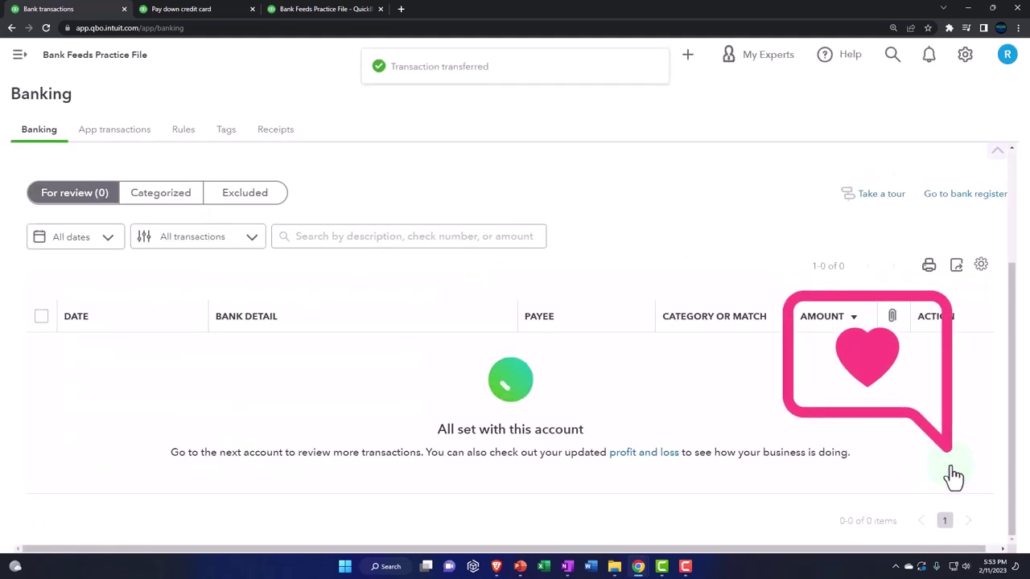
In the checking account's bank feed, match the -$477.29 WF Credit Card AUTO PAY transaction to the suggested 08/07/2022 transfer
scroll(352, 361, up, 2)
click(161, 258)
scroll(471, 354, down, 5)
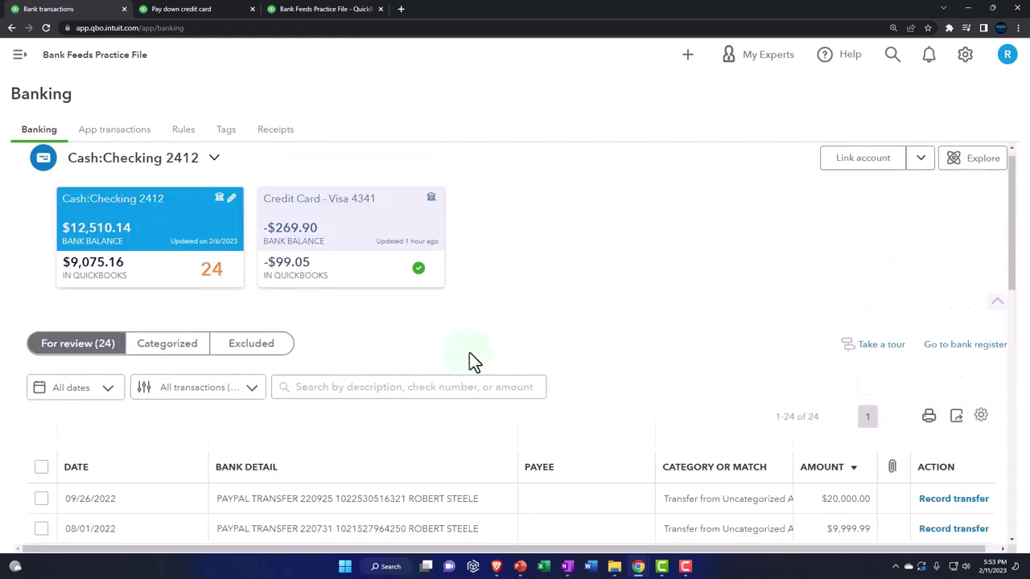
scroll(472, 363, down, 5)
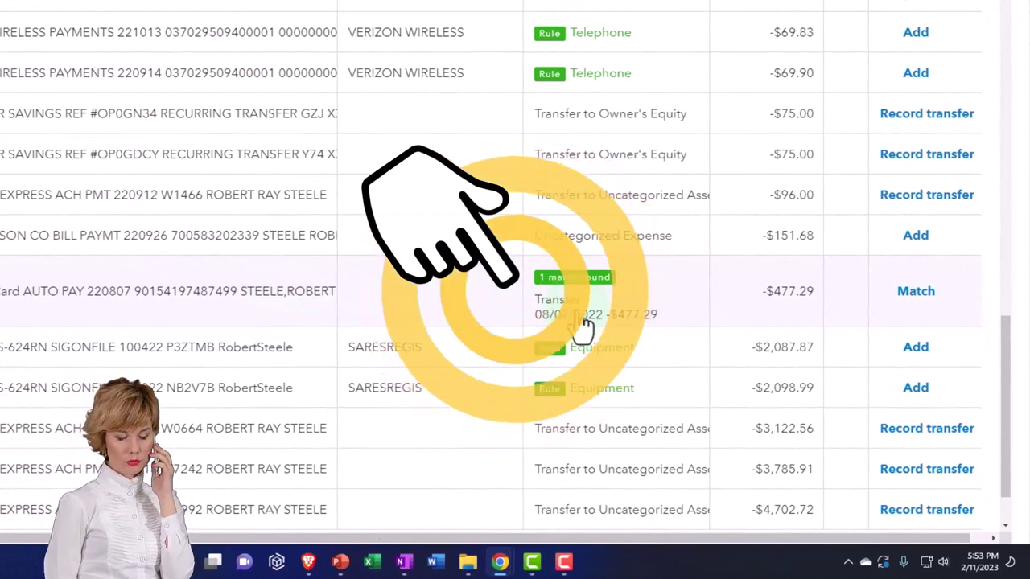
click(282, 322)
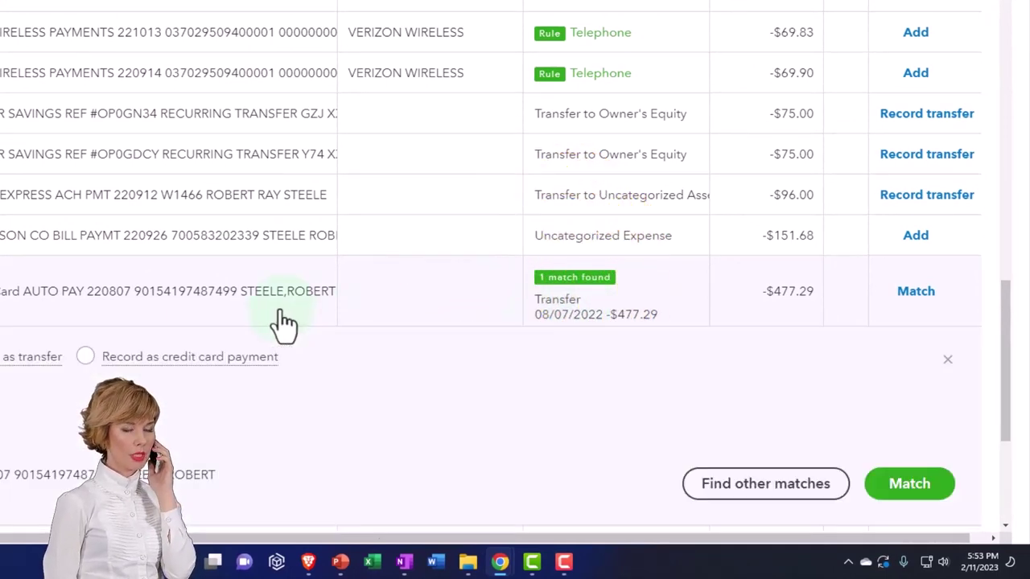
scroll(279, 325, down, 2)
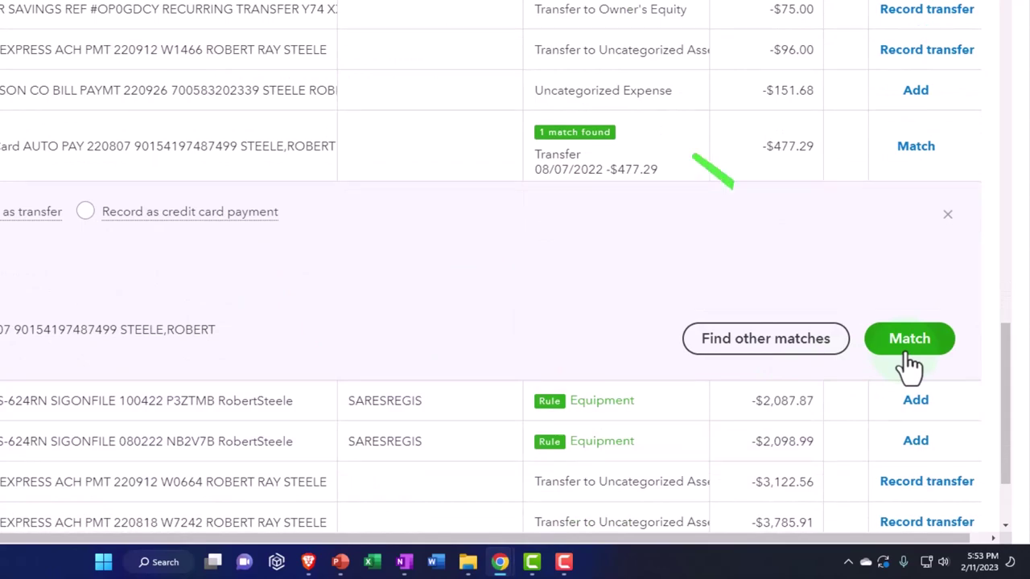
click(909, 362)
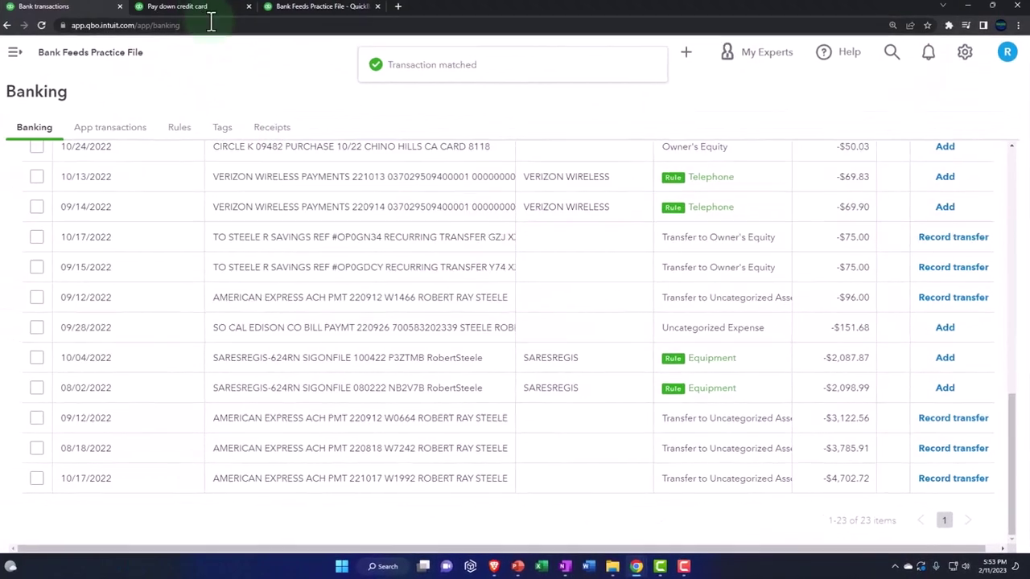
Rerun the Balance Sheet report and open the transaction detail behind the checking account balance to examine the transfer
click(194, 7)
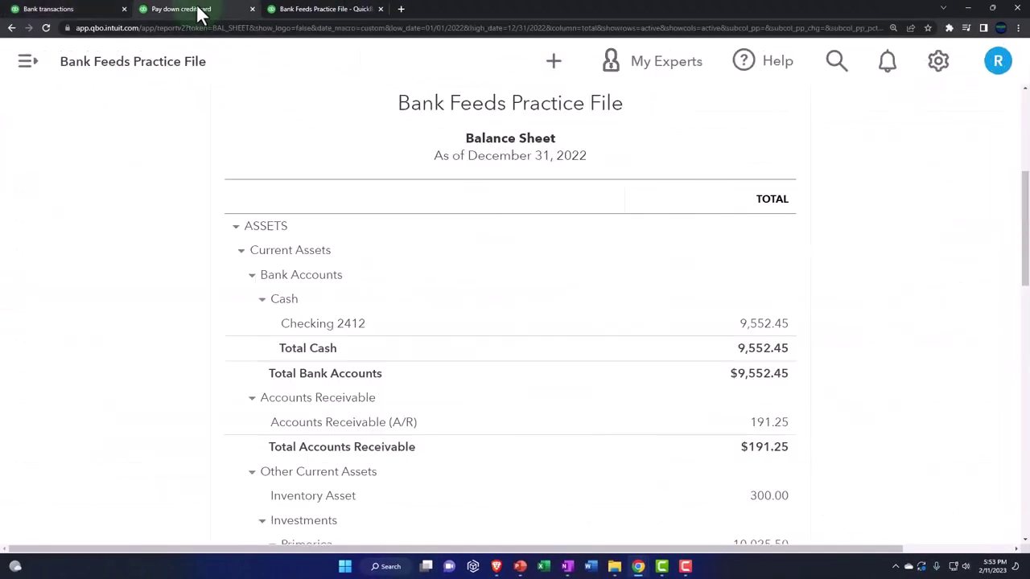
click(632, 204)
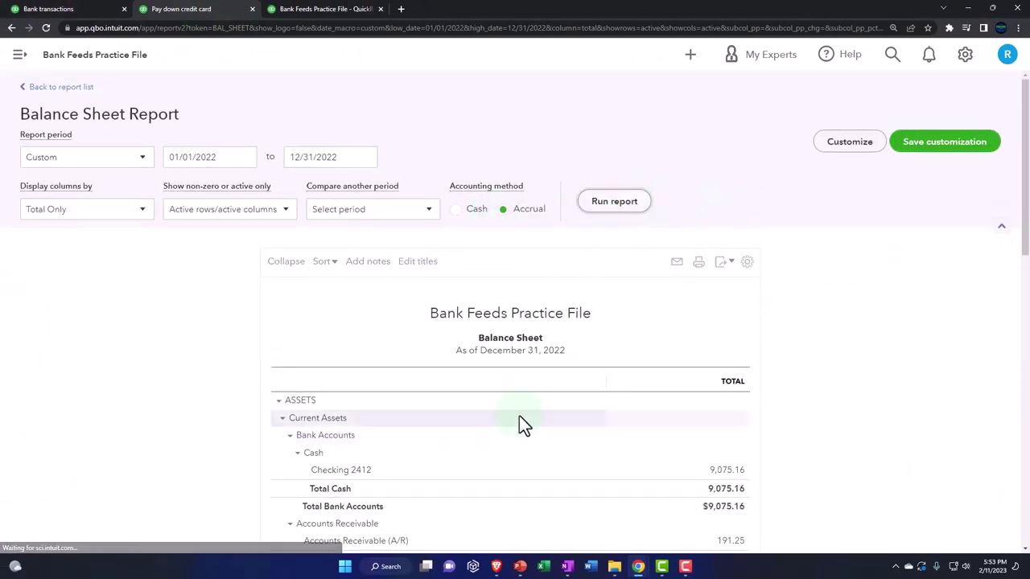
scroll(519, 415, down, 2)
key(ctrl+plus)
click(720, 363)
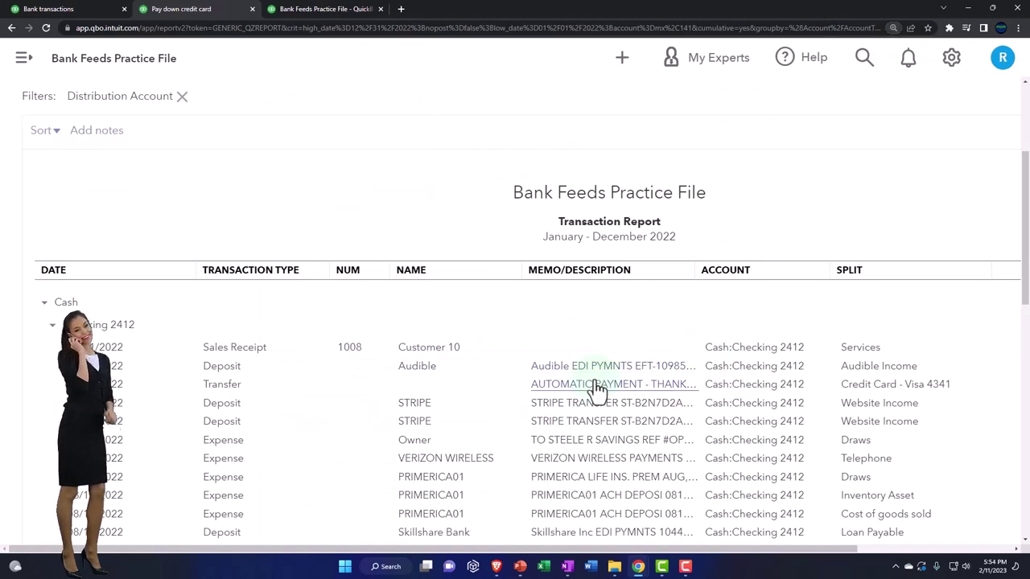
key(ctrl+minus)
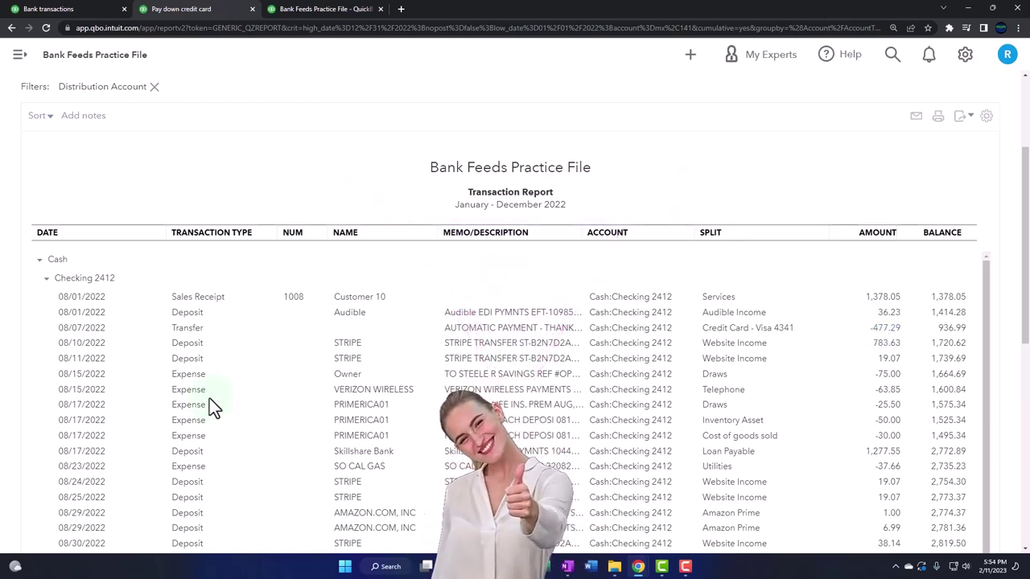
Return to the Balance Sheet and open the transaction detail behind the Visa credit card liability
scroll(209, 398, up, 2)
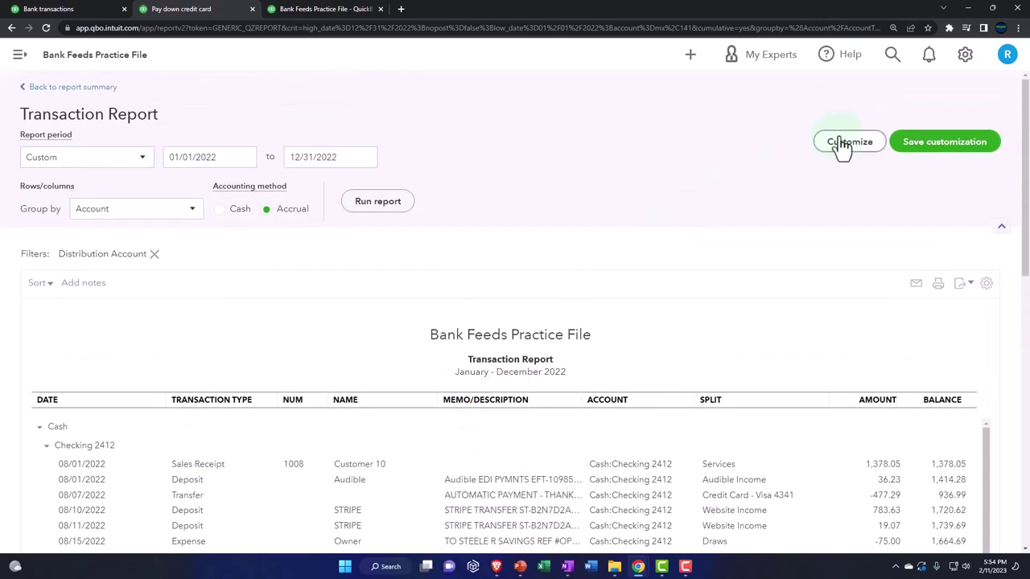
click(77, 87)
scroll(191, 301, down, 2)
scroll(192, 293, down, 5)
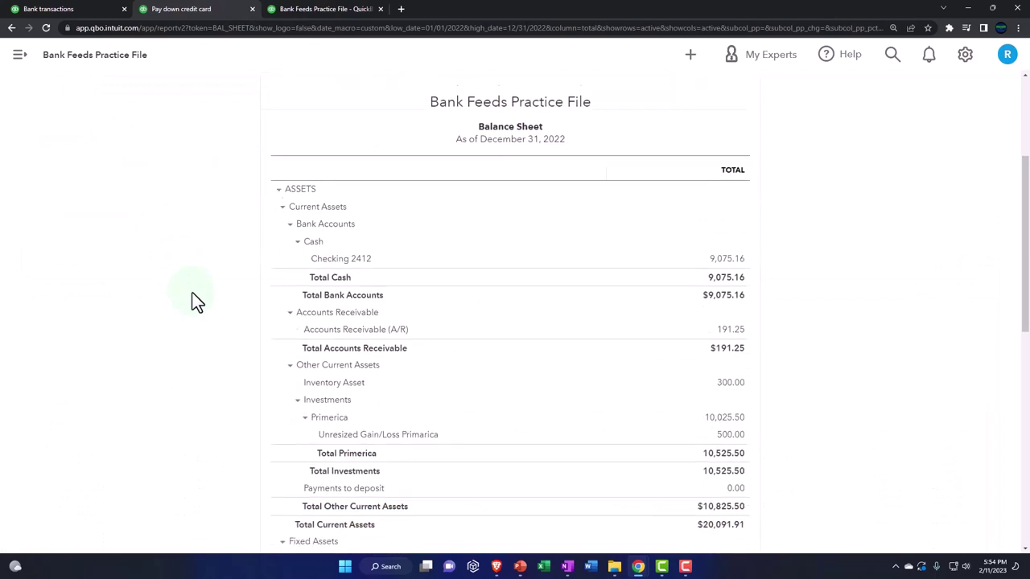
scroll(192, 293, down, 1)
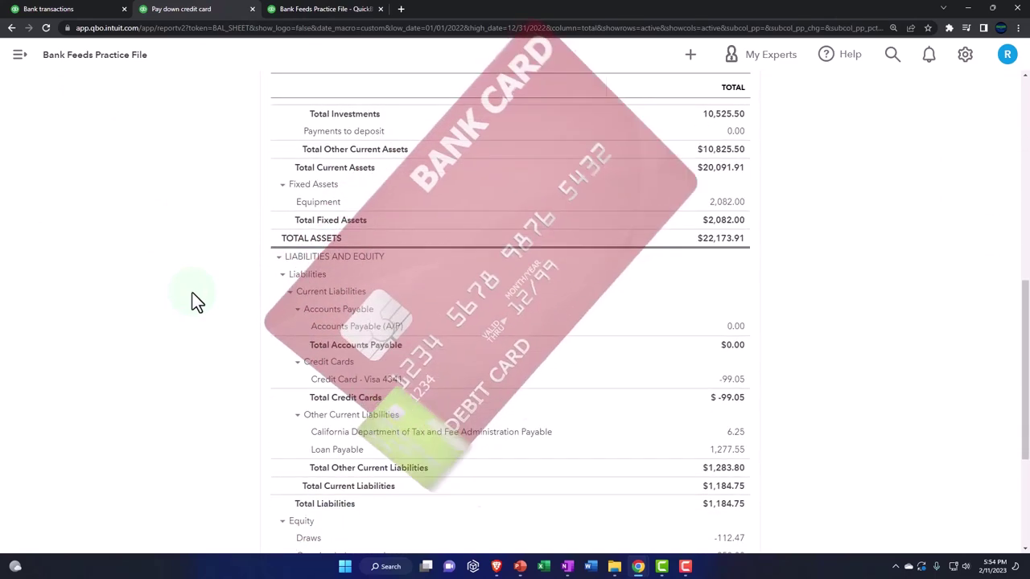
click(727, 385)
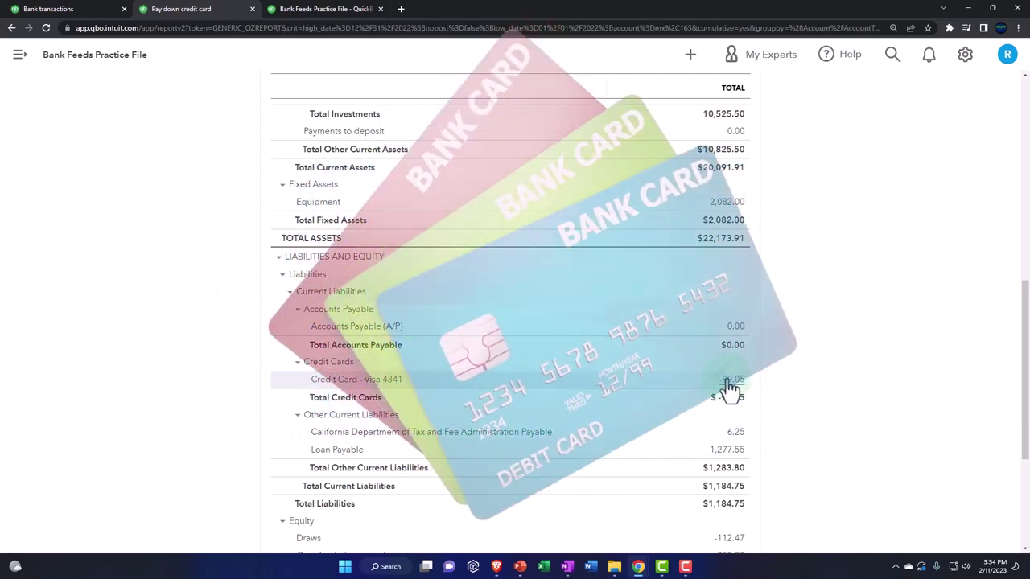
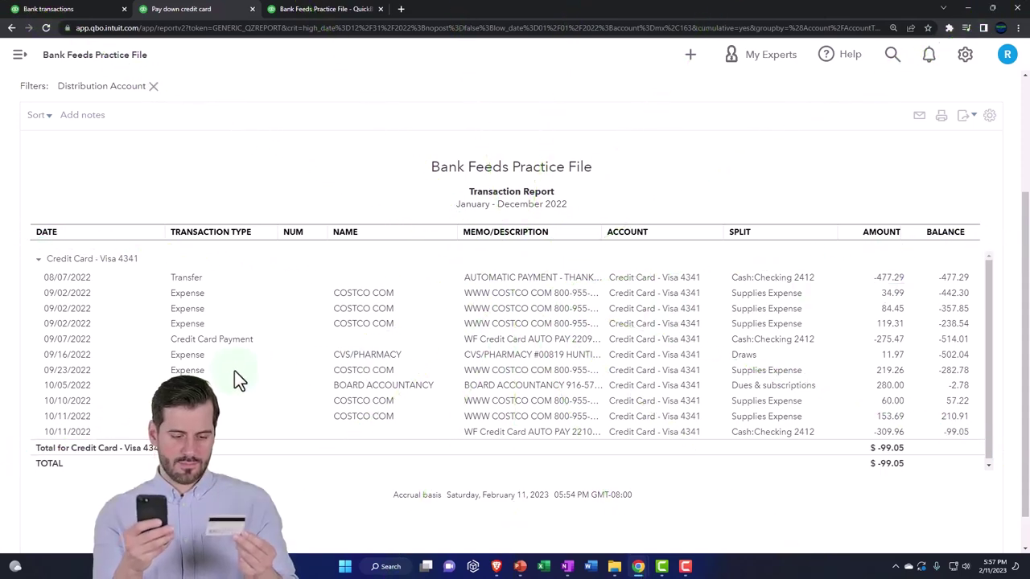
Return to the Balance Sheet summary and examine the Visa credit card balance under current liabilities
scroll(354, 334, up, 3)
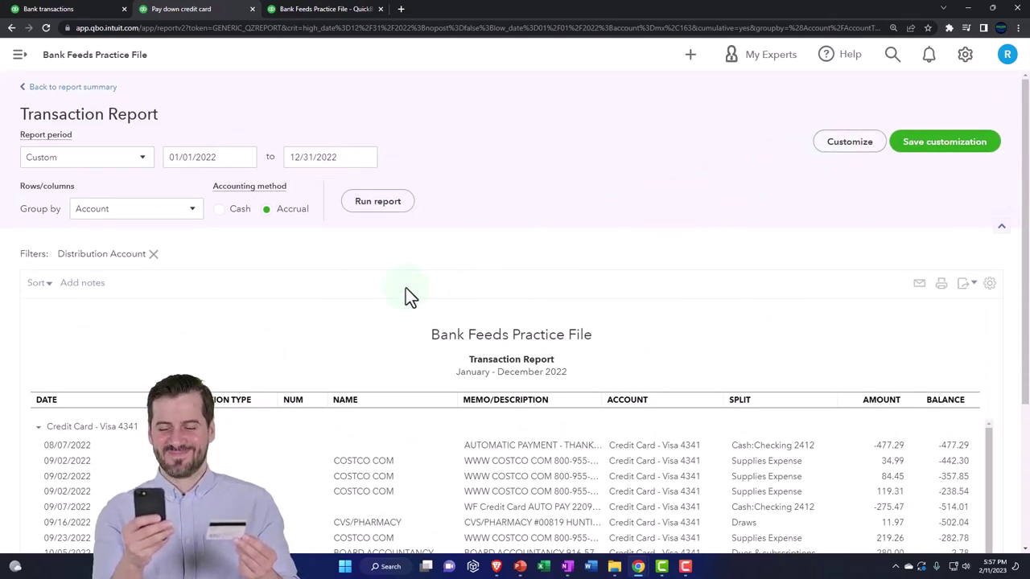
click(77, 88)
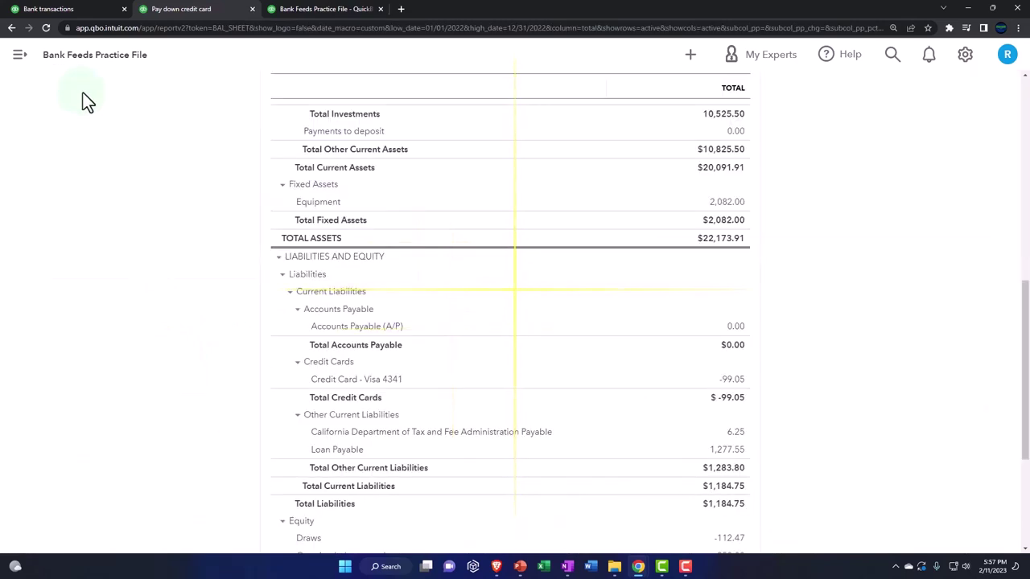
scroll(120, 180, up, 2)
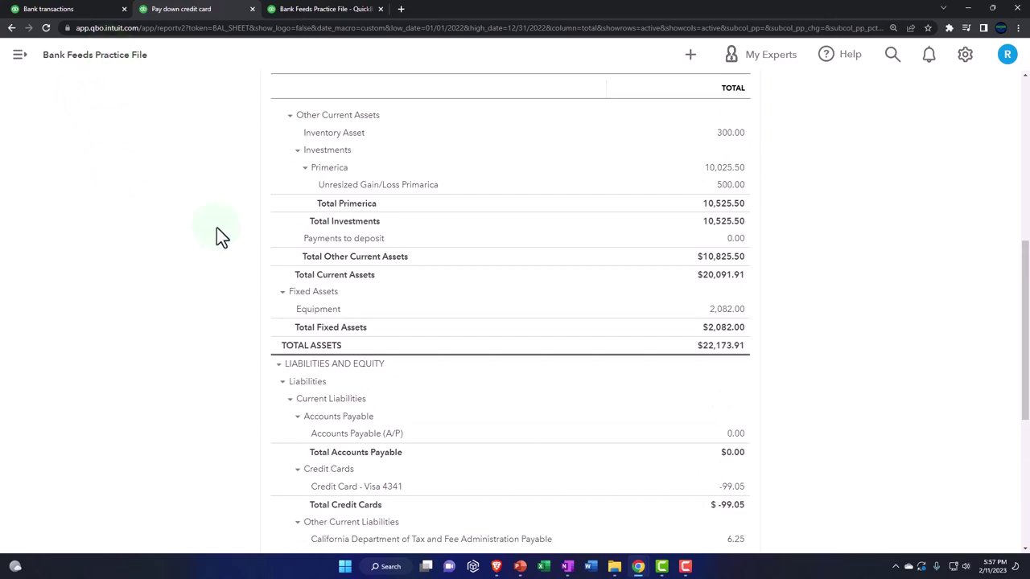
scroll(216, 228, down, 2)
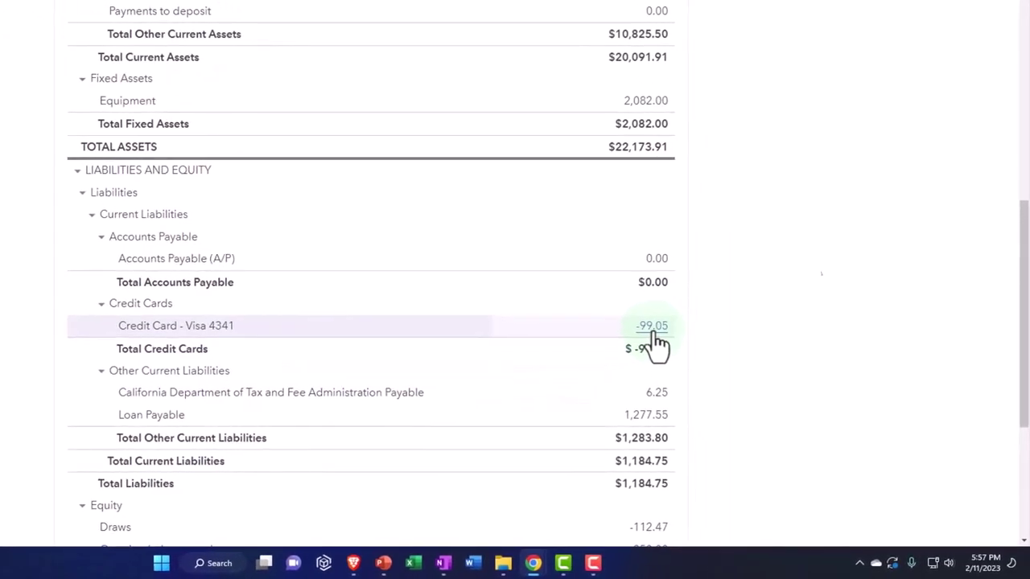
key(ctrl+plus)
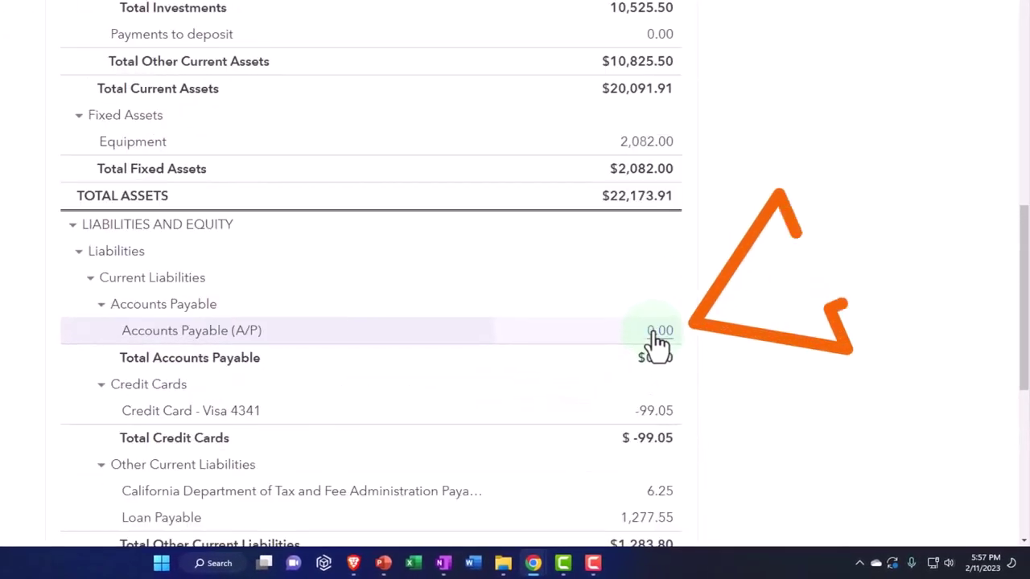
scroll(660, 345, down, 2)
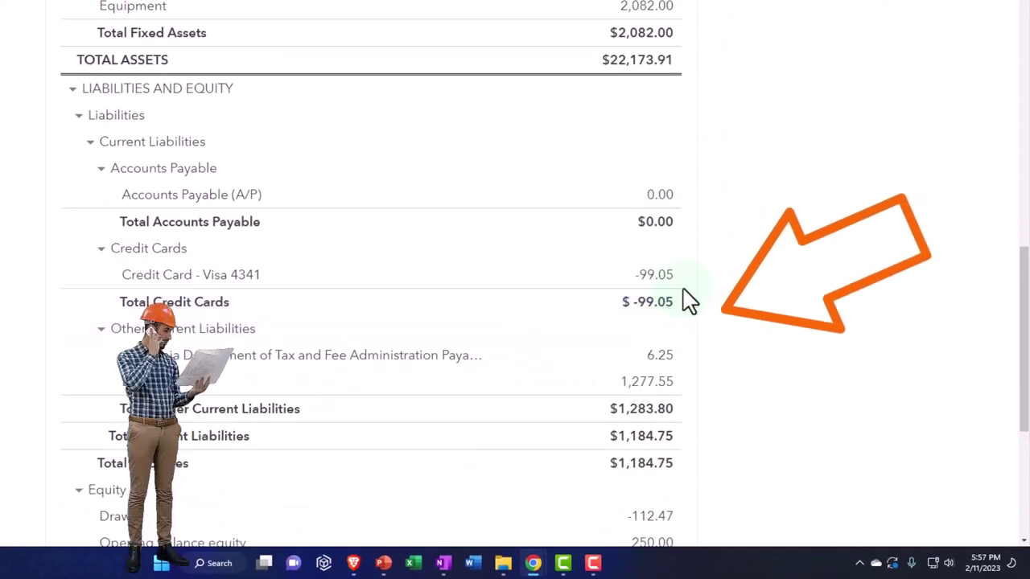